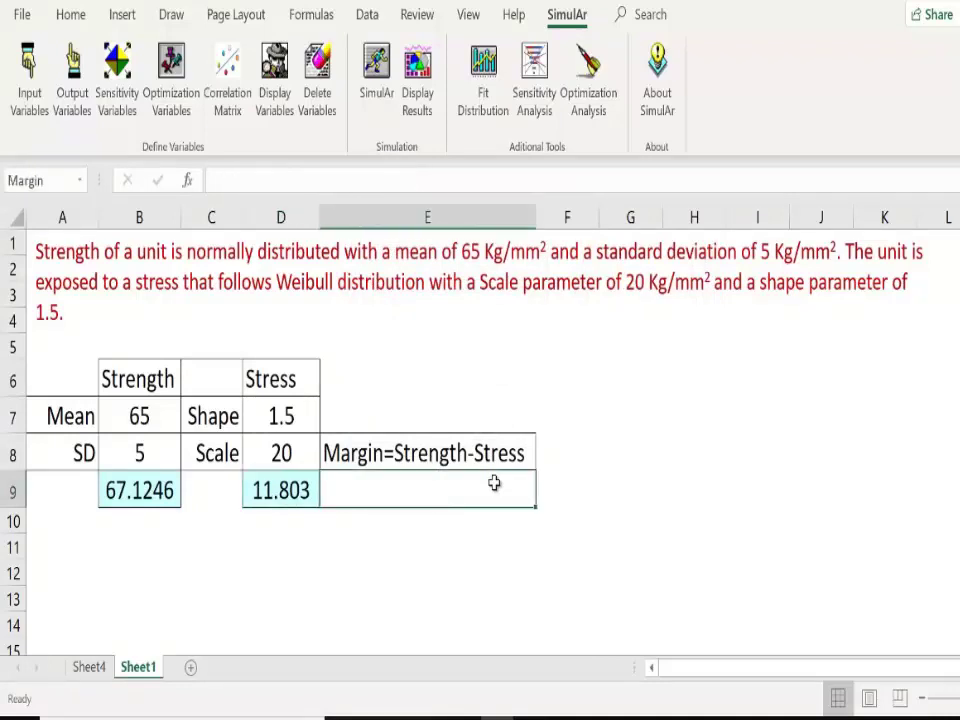
Enter the Margin formula =Strength-Stress in E9, subtracting D9 from B9
{"action": "type", "text": "="}
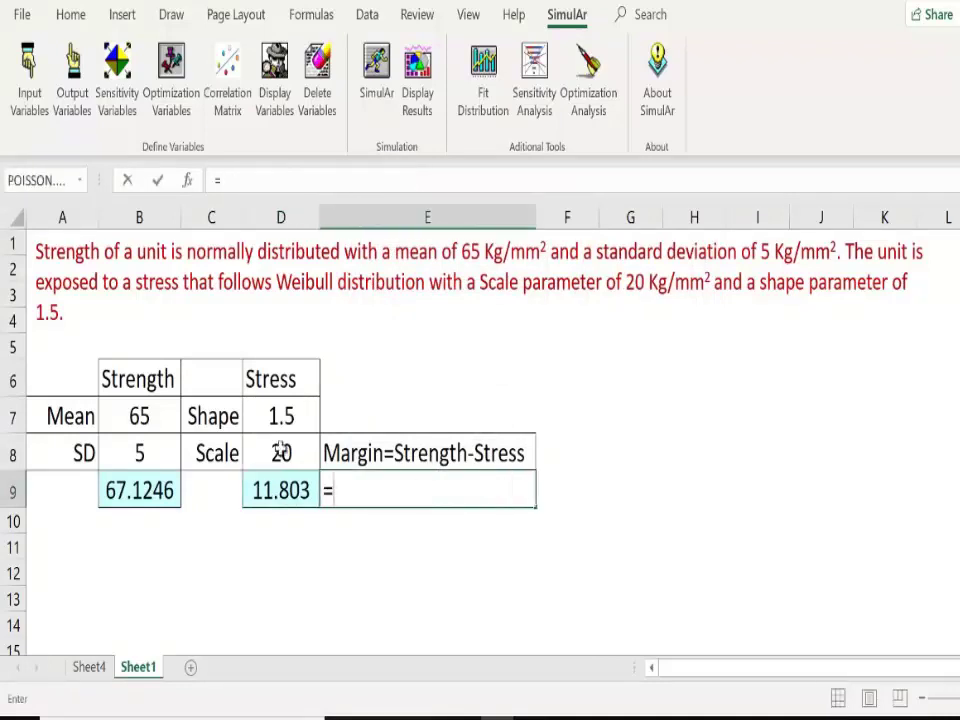
{"action": "left_click", "coordinate": [165, 489]}
{"action": "type", "text": "-"}
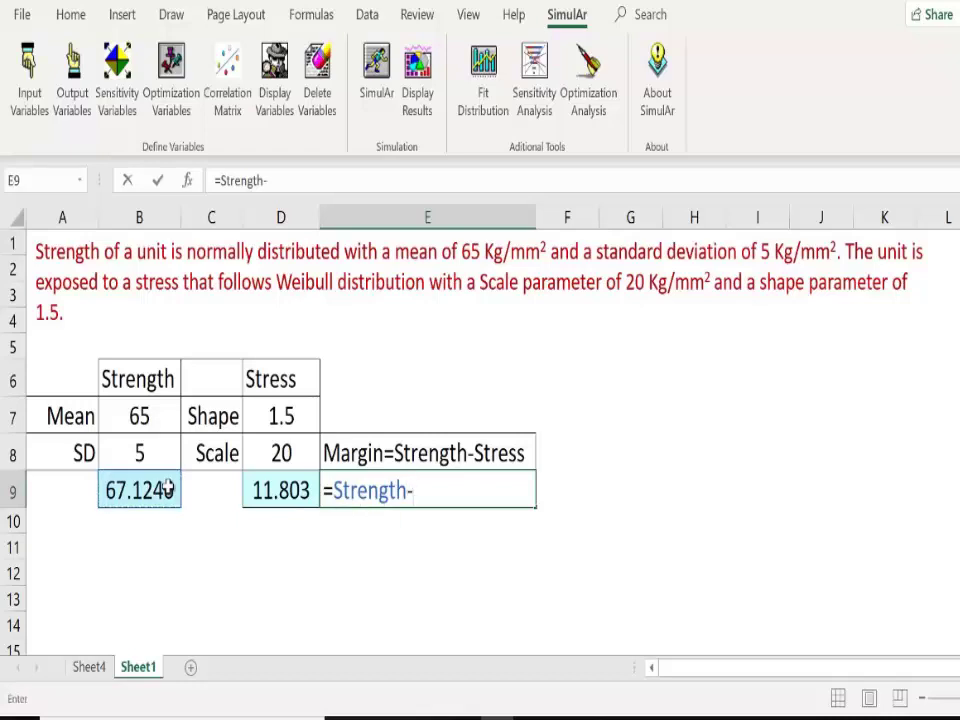
{"action": "left_click", "coordinate": [282, 494]}
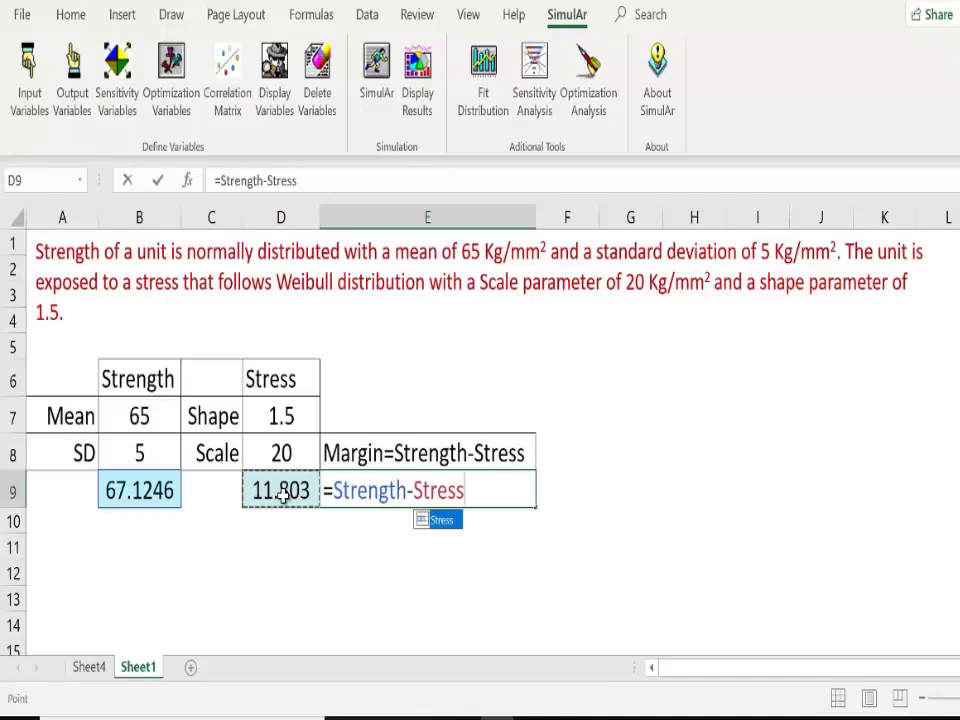
{"action": "key", "text": "BackSpace"}
{"action": "key", "text": "BackSpace"}
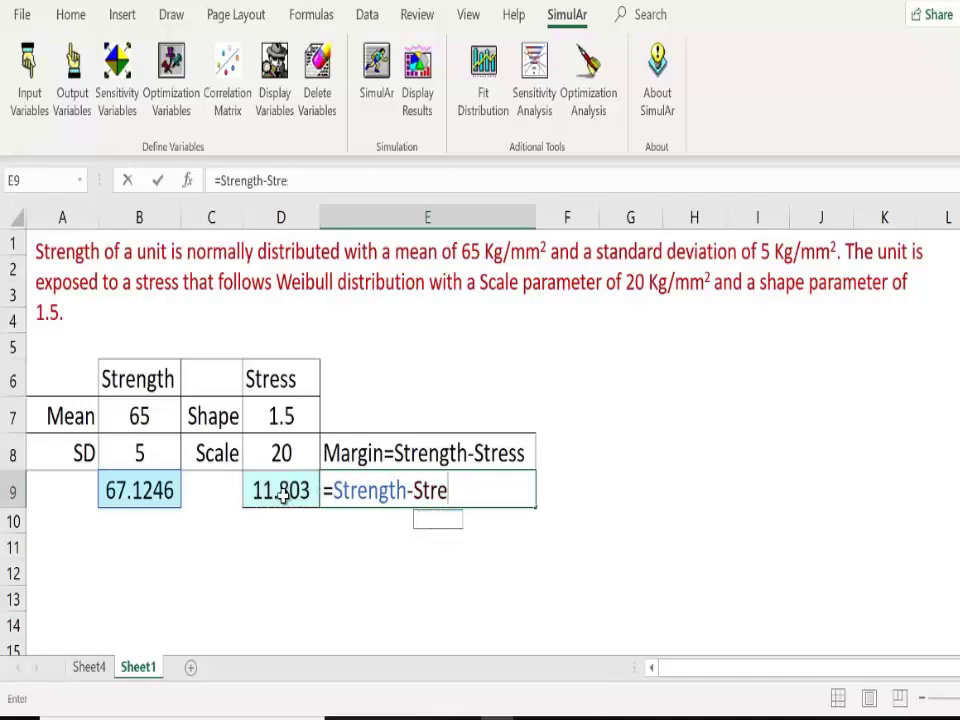
{"action": "key", "text": "BackSpace"}
{"action": "key", "text": "BackSpace"}
{"action": "key", "text": "BackSpace"}
{"action": "key", "text": "BackSpace"}
{"action": "key", "text": "BackSpace"}
{"action": "key", "text": "BackSpace"}
{"action": "key", "text": "BackSpace"}
{"action": "key", "text": "BackSpace"}
{"action": "key", "text": "BackSpace"}
{"action": "key", "text": "BackSpace"}
{"action": "key", "text": "BackSpace"}
{"action": "key", "text": "BackSpace"}
{"action": "key", "text": "BackSpace"}
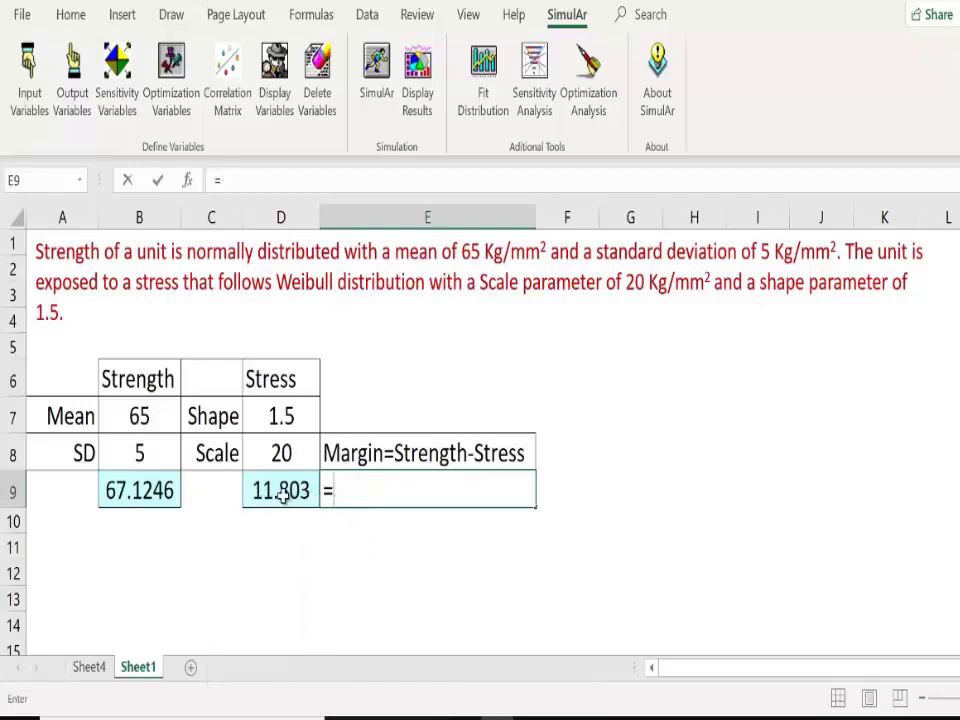
{"action": "left_click", "coordinate": [164, 490]}
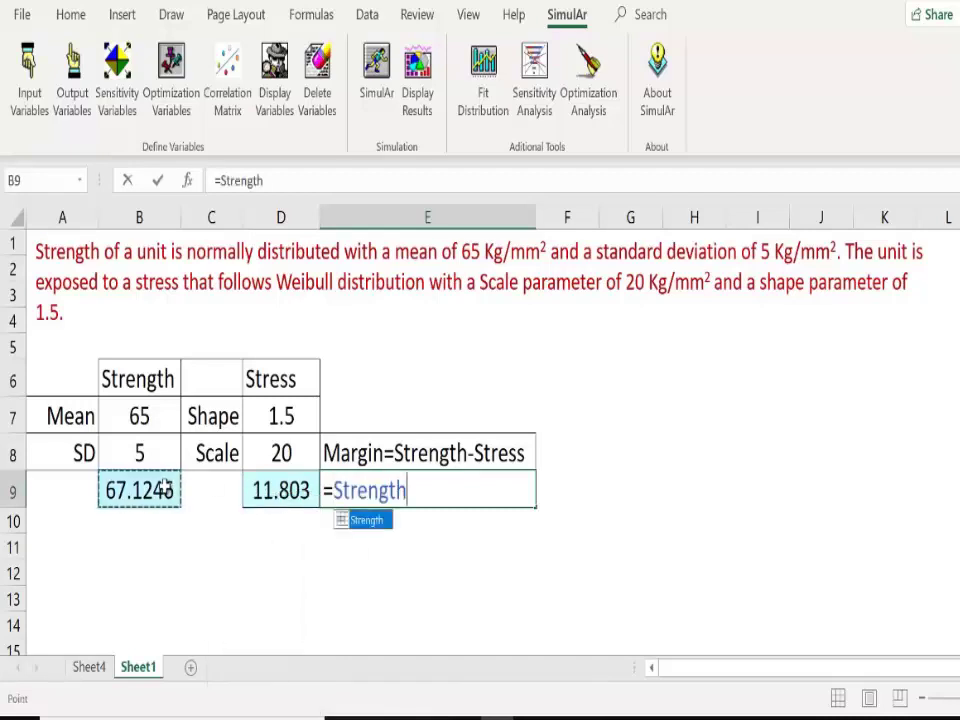
{"action": "type", "text": "-"}
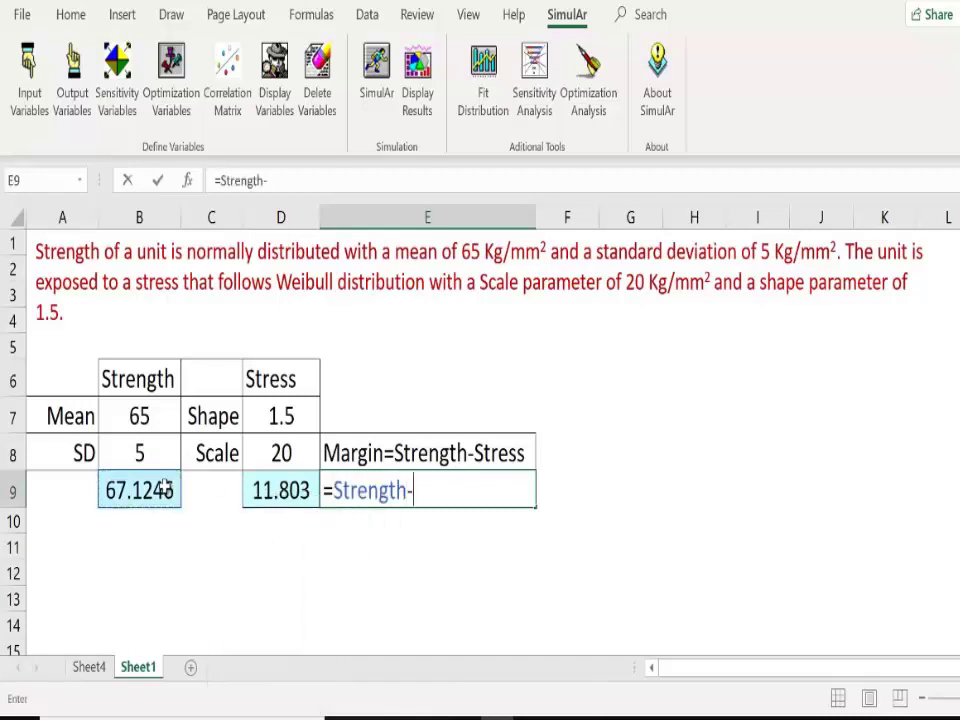
{"action": "left_click", "coordinate": [276, 491]}
{"action": "key", "text": "Return"}
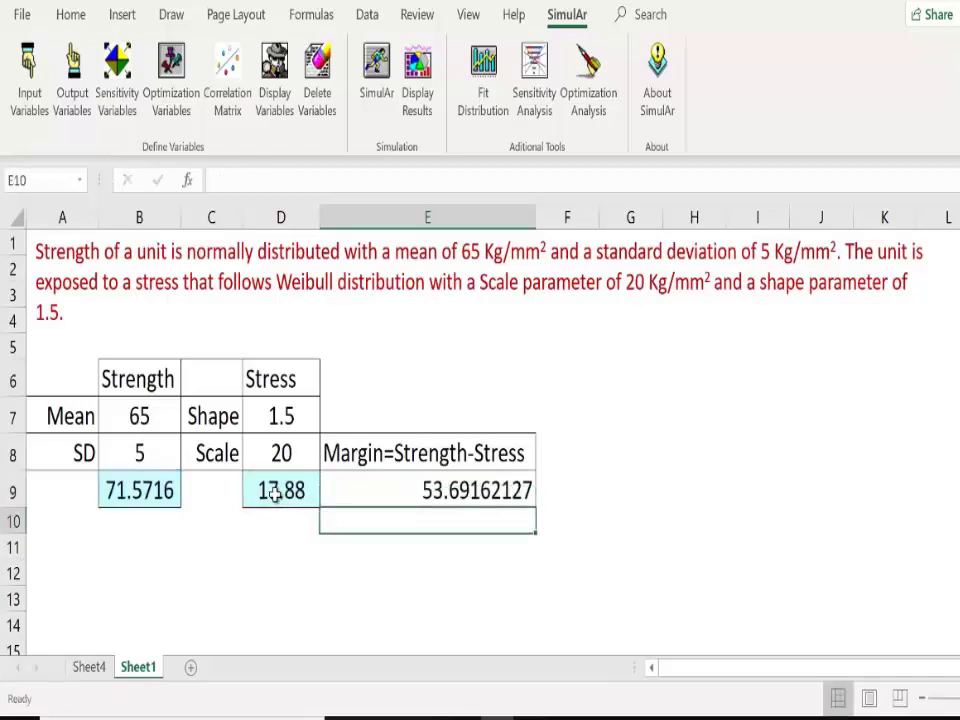
Register E9 as a SimulAr output variable named 'Margin' with Paint Cell ticked
{"action": "left_click", "coordinate": [375, 495]}
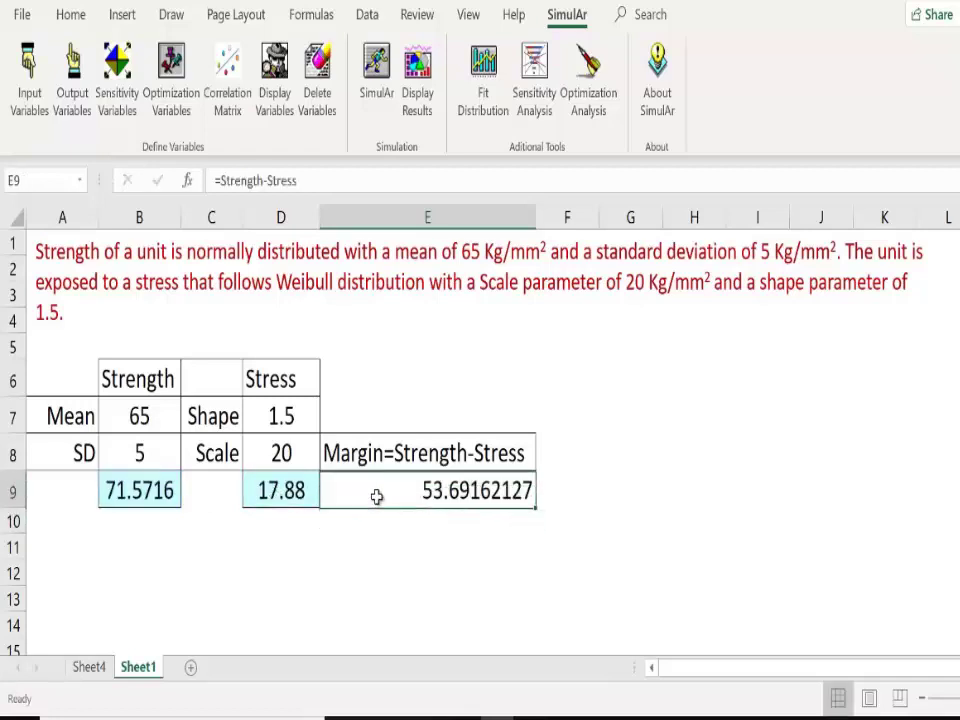
{"action": "left_click", "coordinate": [74, 90]}
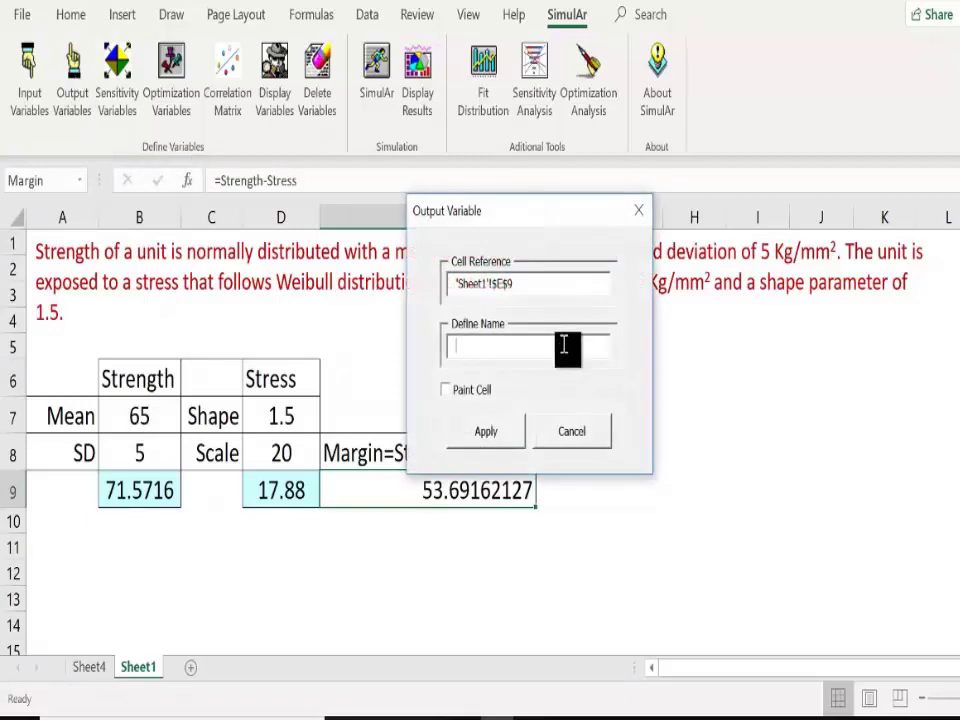
{"action": "type", "text": "Margin"}
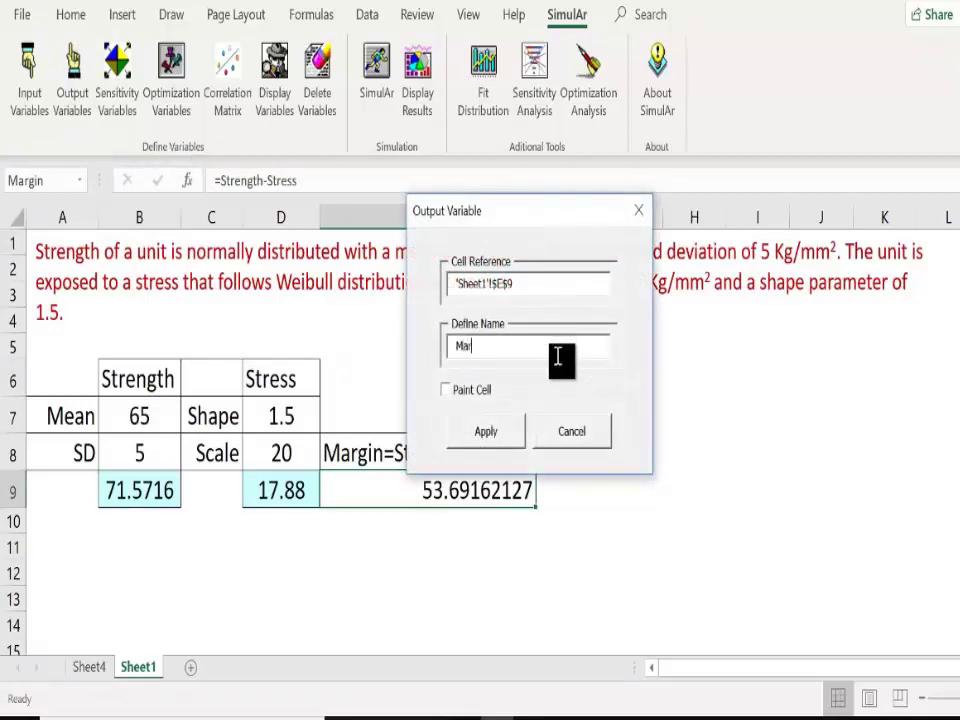
{"action": "left_click", "coordinate": [447, 391]}
{"action": "left_click", "coordinate": [447, 391]}
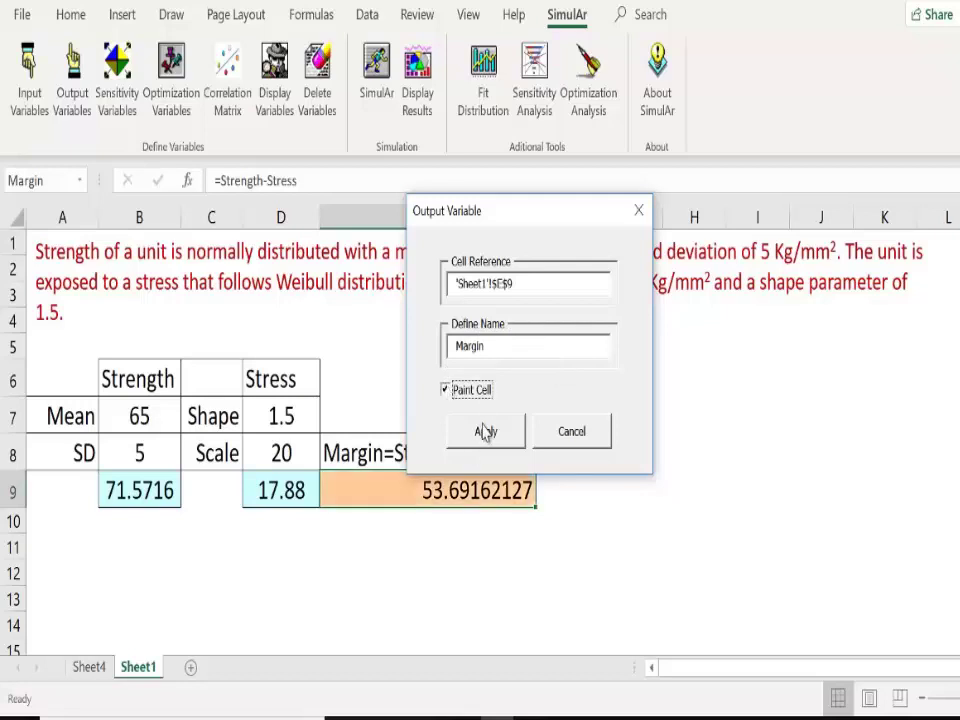
{"action": "left_click", "coordinate": [485, 432]}
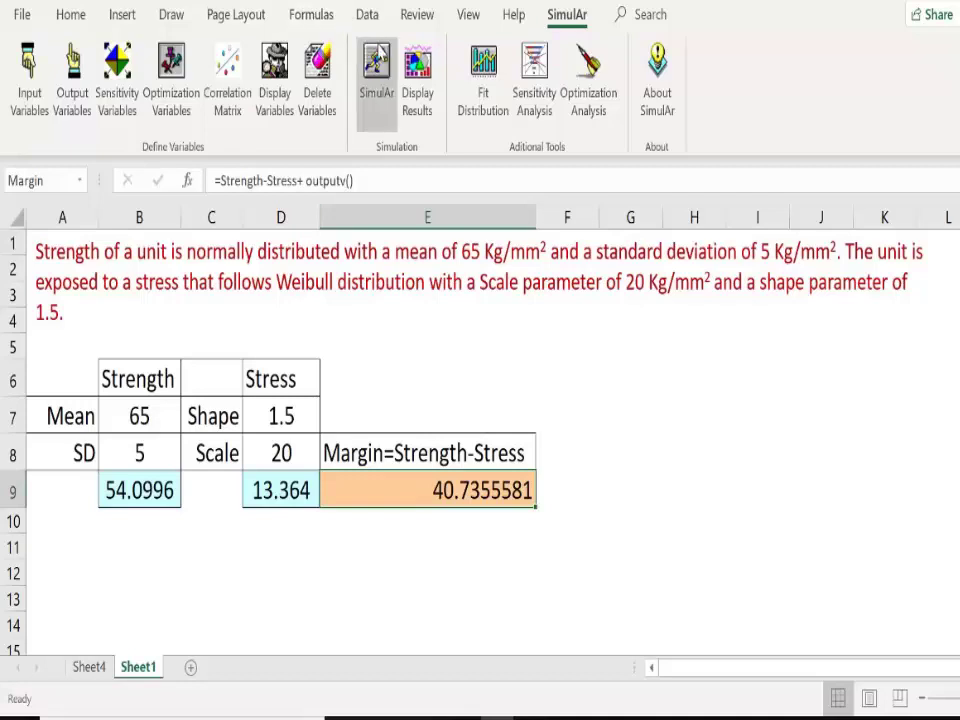
Run the SimulAr simulation with 10000 iterations
{"action": "left_click", "coordinate": [377, 45]}
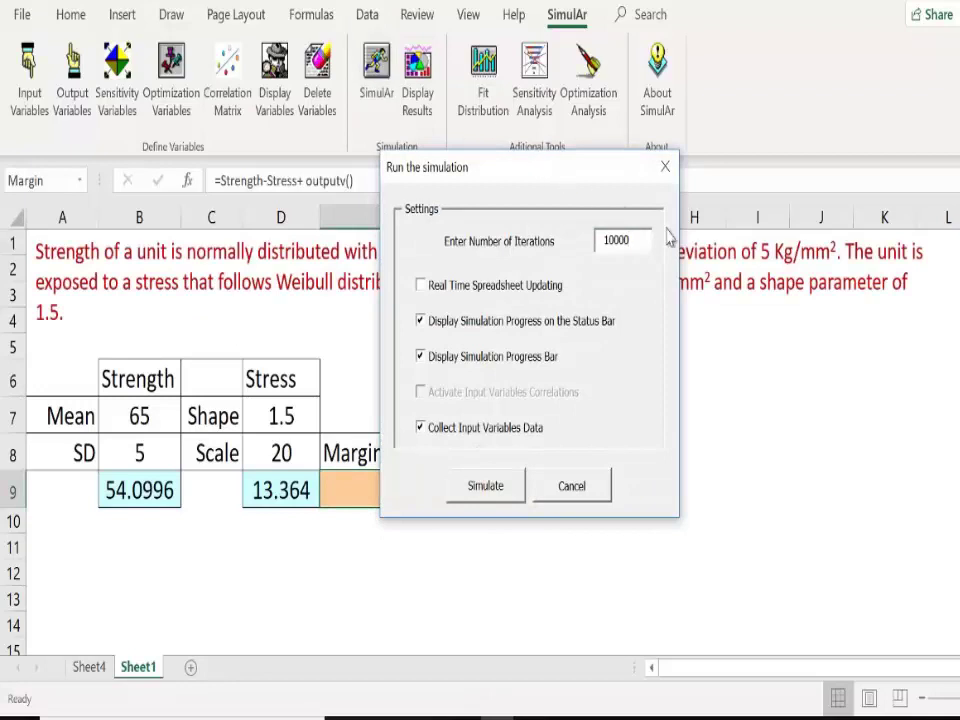
{"action": "key", "text": "BackSpace"}
{"action": "type", "text": "0"}
{"action": "left_click", "coordinate": [469, 488]}
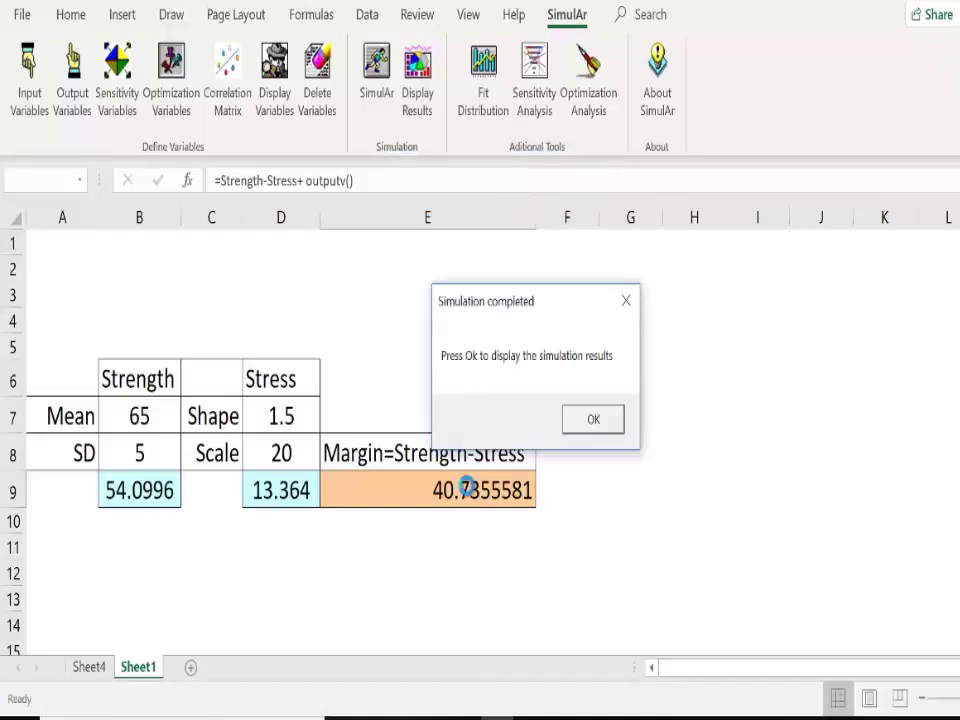
Show the simulation results and compute descriptive statistics for Margin (average 46.87499786)
{"action": "left_click", "coordinate": [619, 429]}
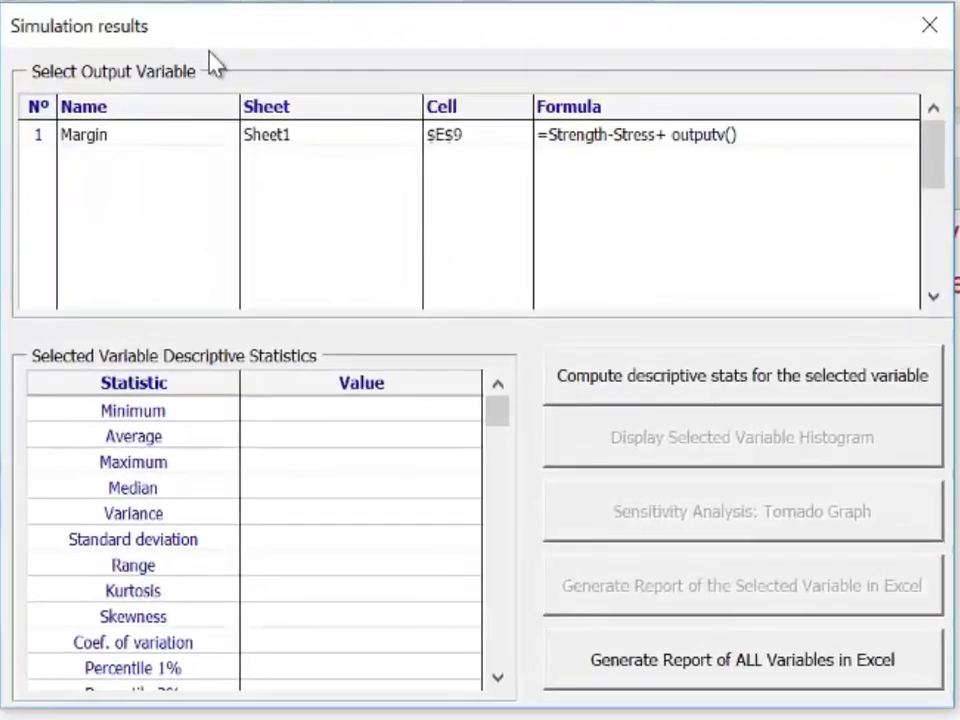
{"action": "left_click", "coordinate": [141, 141]}
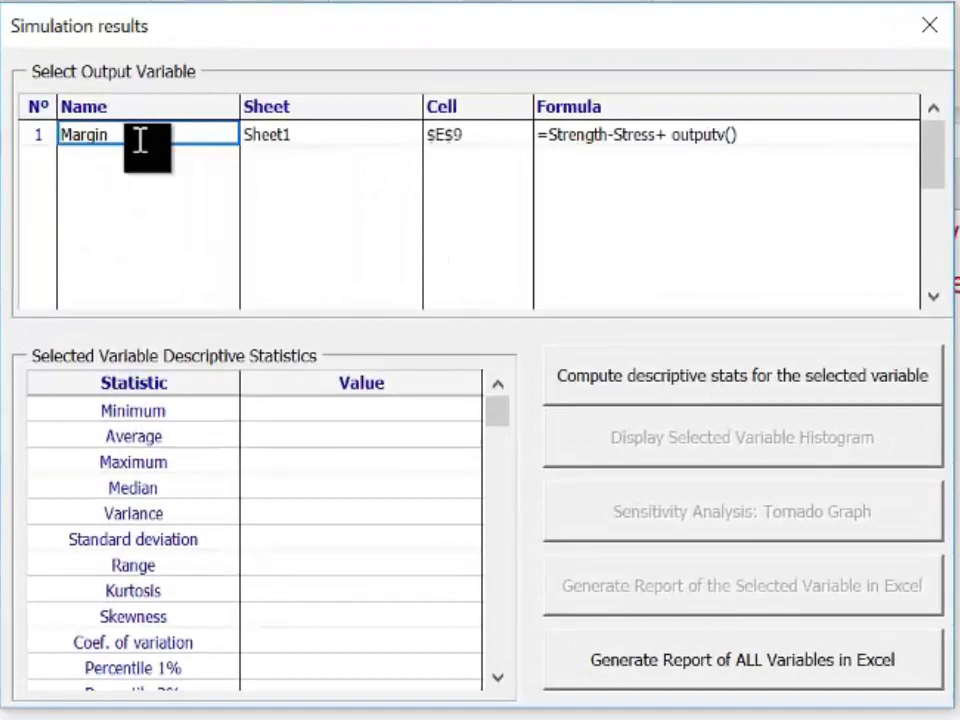
{"action": "left_click", "coordinate": [605, 141]}
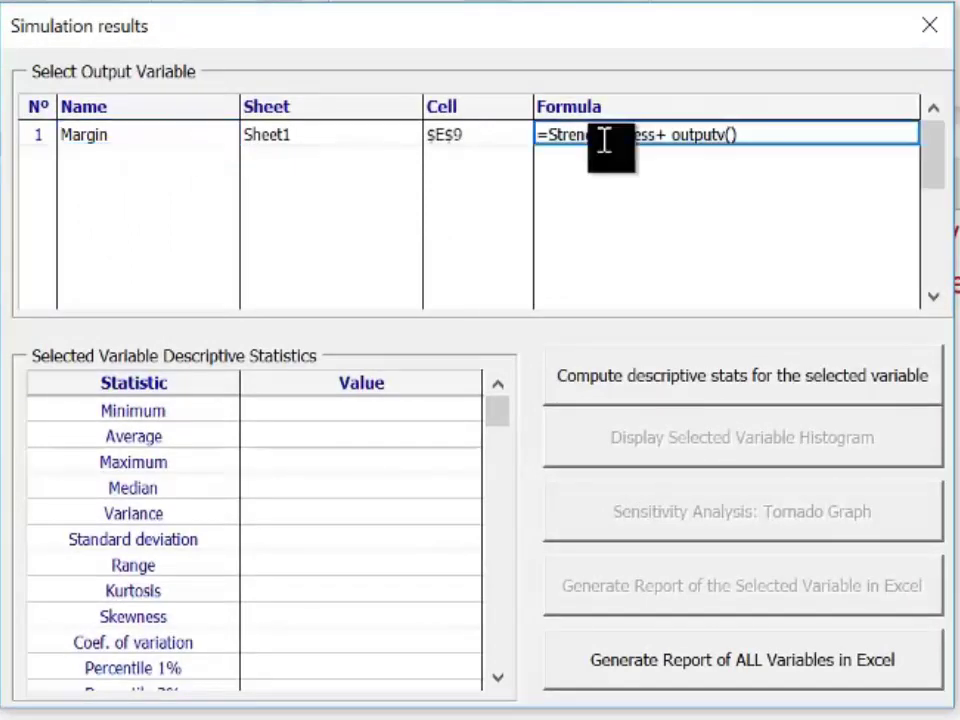
{"action": "left_click", "coordinate": [141, 133]}
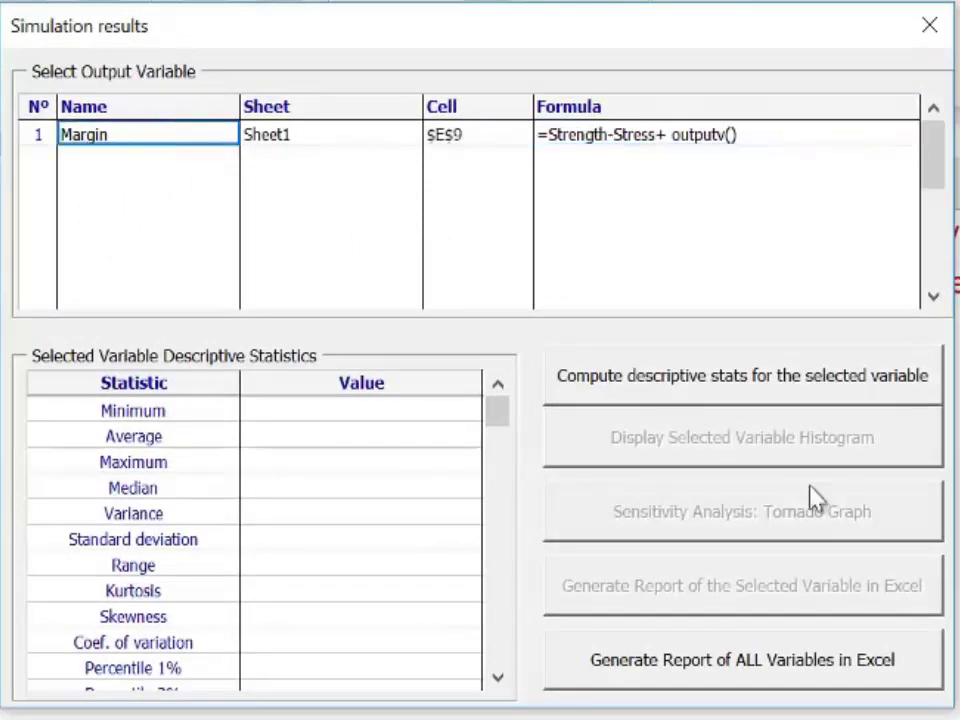
{"action": "left_click", "coordinate": [866, 374]}
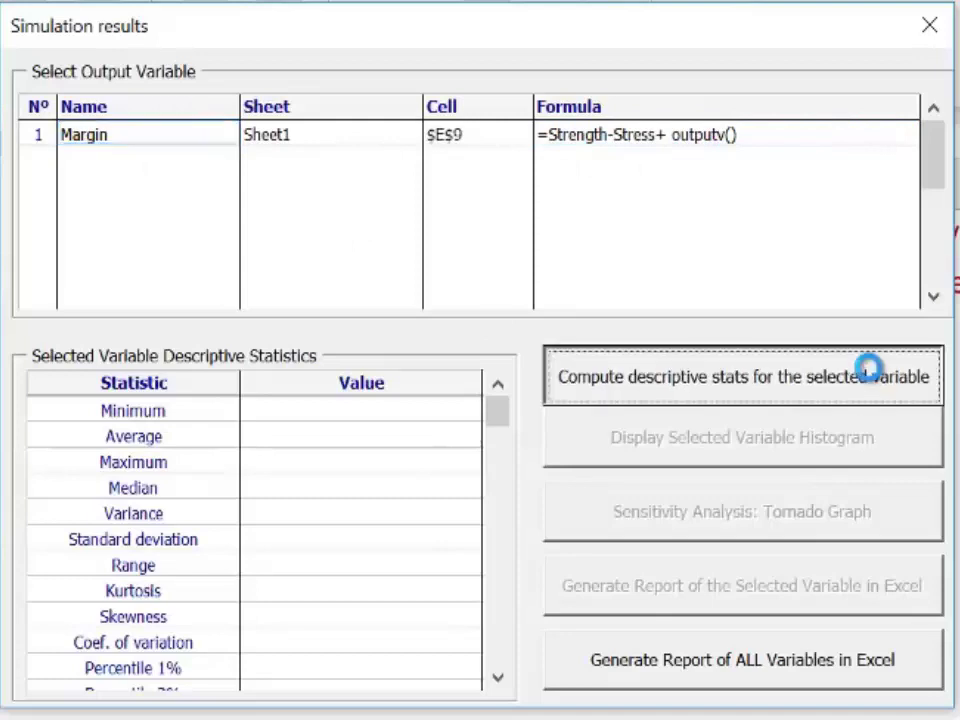
{"action": "left_click", "coordinate": [872, 378]}
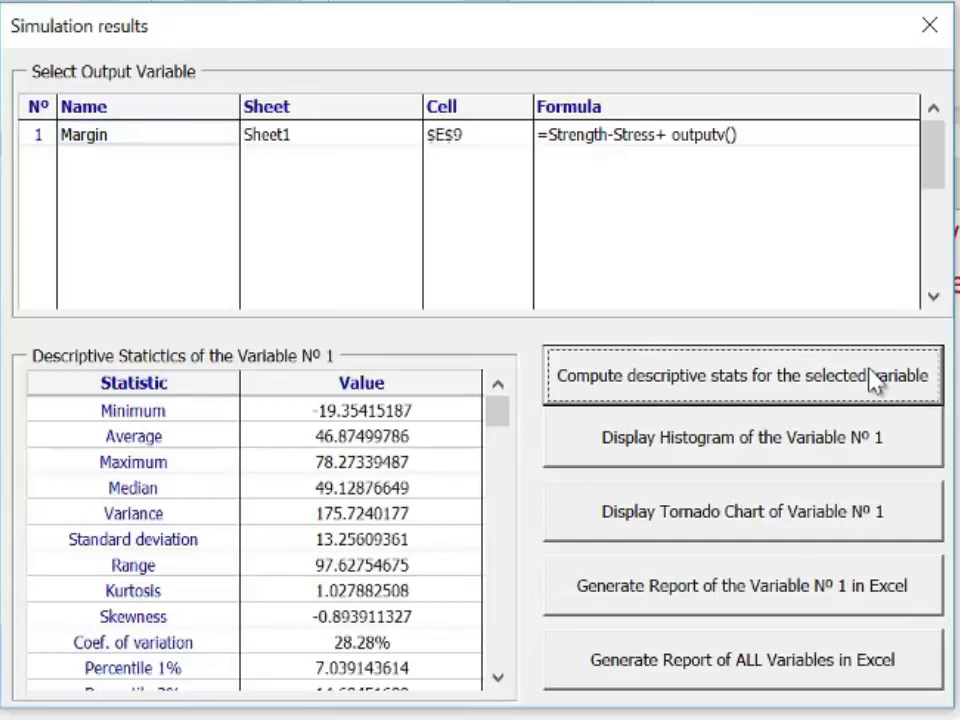
Scroll the Margin statistics table down through the percentile rows
{"action": "mouse_move", "coordinate": [506, 420]}
{"action": "left_mouse_down"}
{"action": "mouse_move", "coordinate": [506, 561]}
{"action": "mouse_move", "coordinate": [506, 414]}
{"action": "left_mouse_up"}
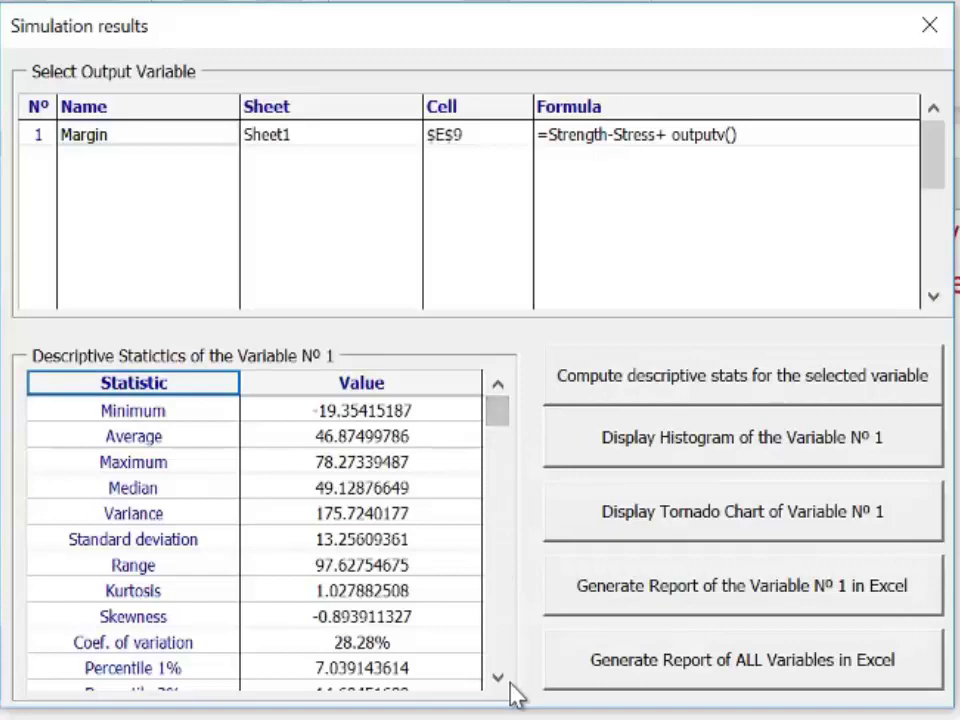
{"action": "left_click", "coordinate": [499, 679]}
{"action": "left_click", "coordinate": [499, 679]}
{"action": "left_click", "coordinate": [499, 679]}
{"action": "left_click", "coordinate": [499, 679]}
{"action": "left_click", "coordinate": [499, 679]}
{"action": "left_click", "coordinate": [500, 679]}
{"action": "left_click", "coordinate": [500, 679]}
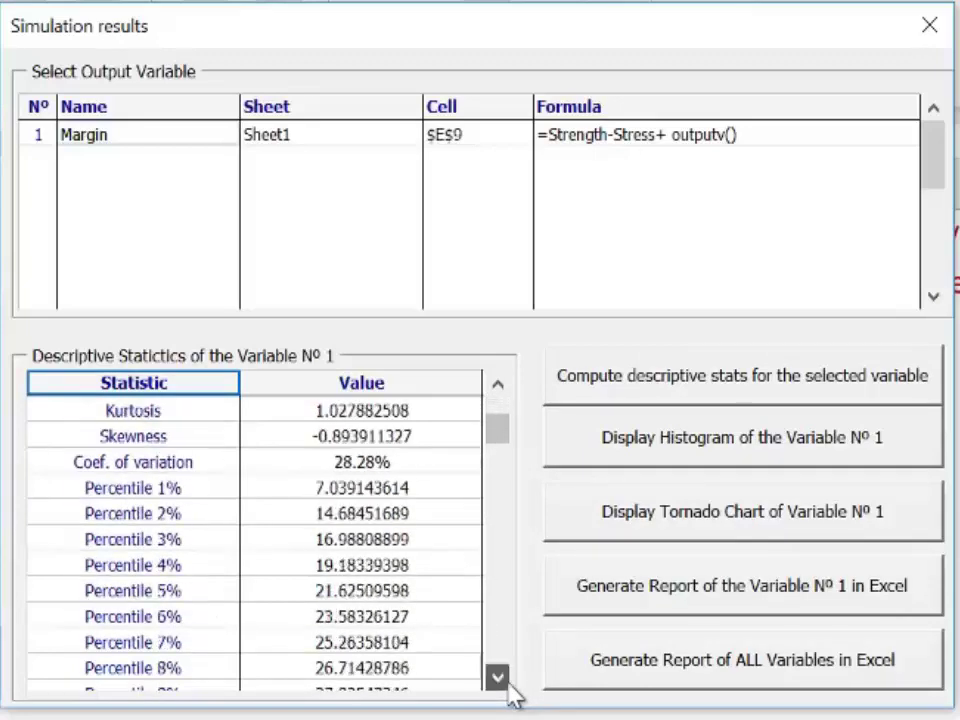
{"action": "left_click", "coordinate": [502, 681]}
{"action": "left_click", "coordinate": [502, 681]}
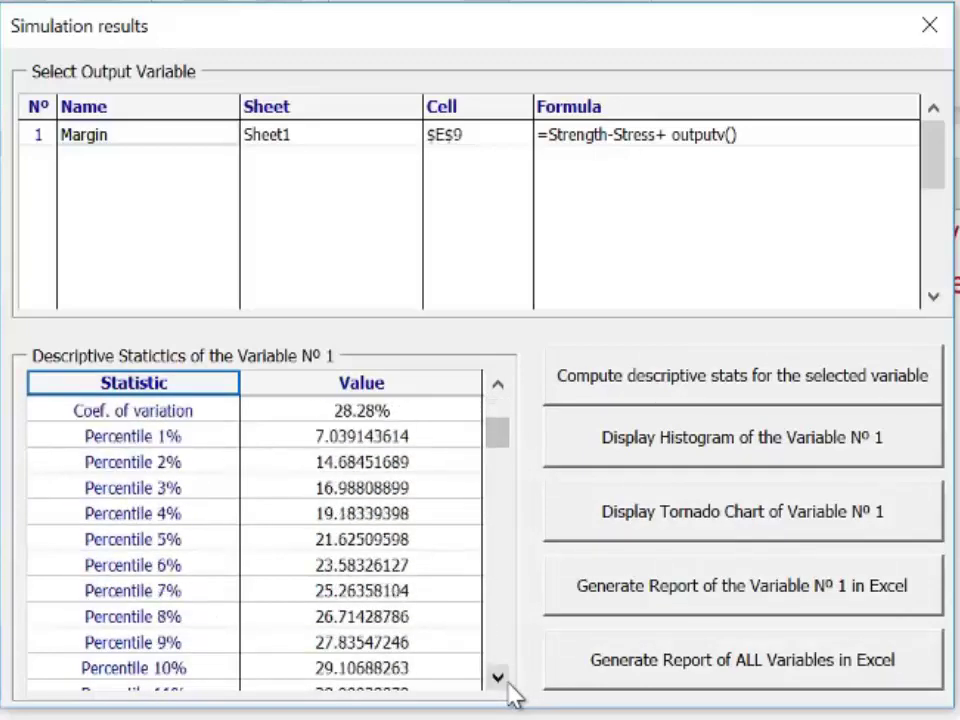
{"action": "left_click", "coordinate": [502, 681]}
{"action": "left_click", "coordinate": [502, 681]}
{"action": "left_click", "coordinate": [502, 681]}
{"action": "left_click", "coordinate": [502, 681]}
{"action": "left_click", "coordinate": [502, 681]}
{"action": "left_click", "coordinate": [499, 679]}
{"action": "left_click", "coordinate": [499, 679]}
{"action": "left_click", "coordinate": [499, 679]}
{"action": "left_click", "coordinate": [499, 679]}
{"action": "left_click", "coordinate": [499, 679]}
{"action": "left_click", "coordinate": [499, 679]}
{"action": "left_click", "coordinate": [499, 679]}
{"action": "left_click", "coordinate": [499, 679]}
{"action": "left_click_drag", "start_coordinate": [505, 455], "coordinate": [514, 338]}
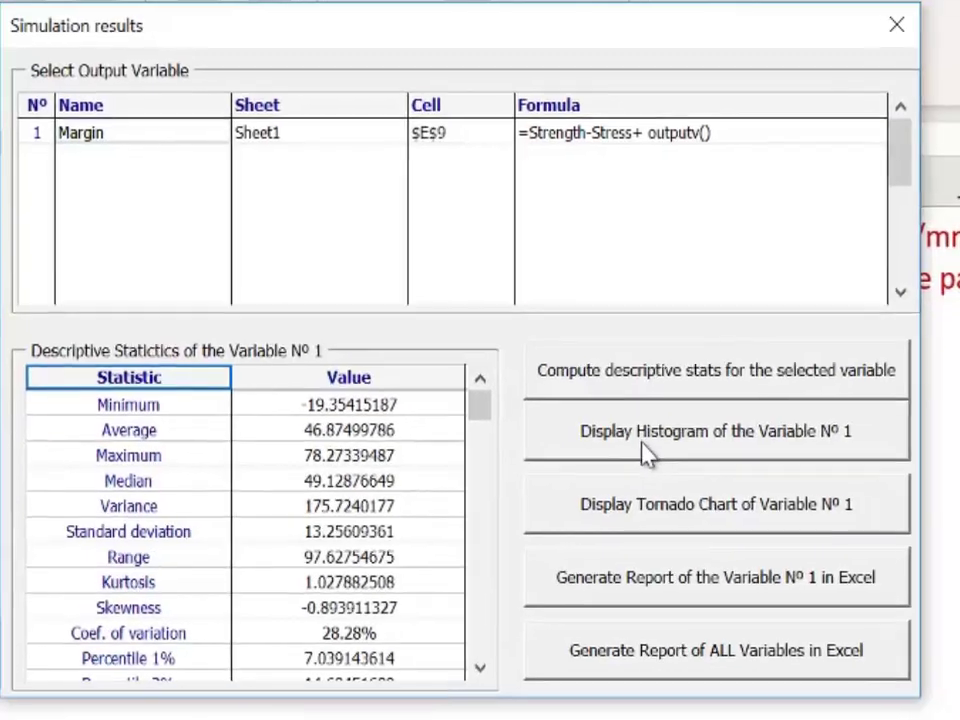
Use the Margin histogram to get a 0.4% probability below 0, then return to results
{"action": "left_click", "coordinate": [676, 450]}
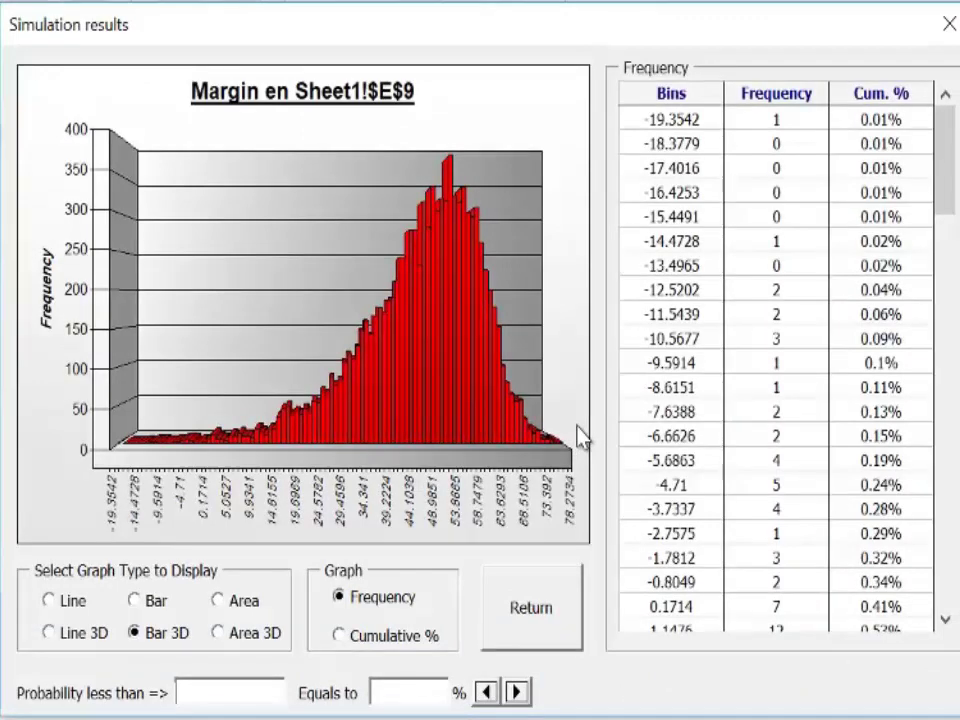
{"action": "left_click", "coordinate": [257, 692]}
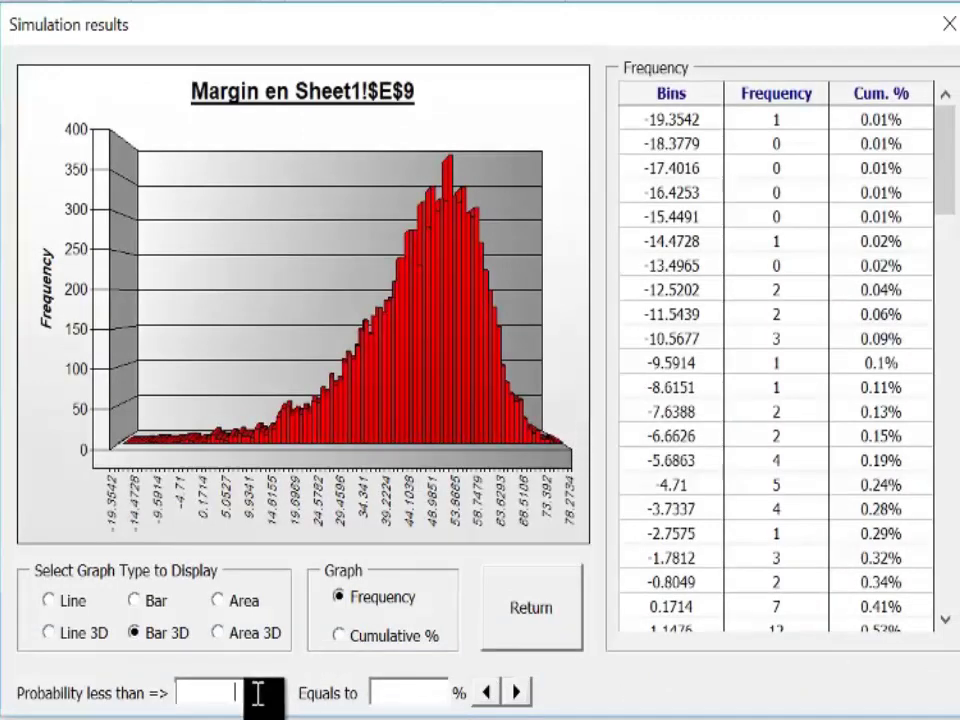
{"action": "type", "text": "0"}
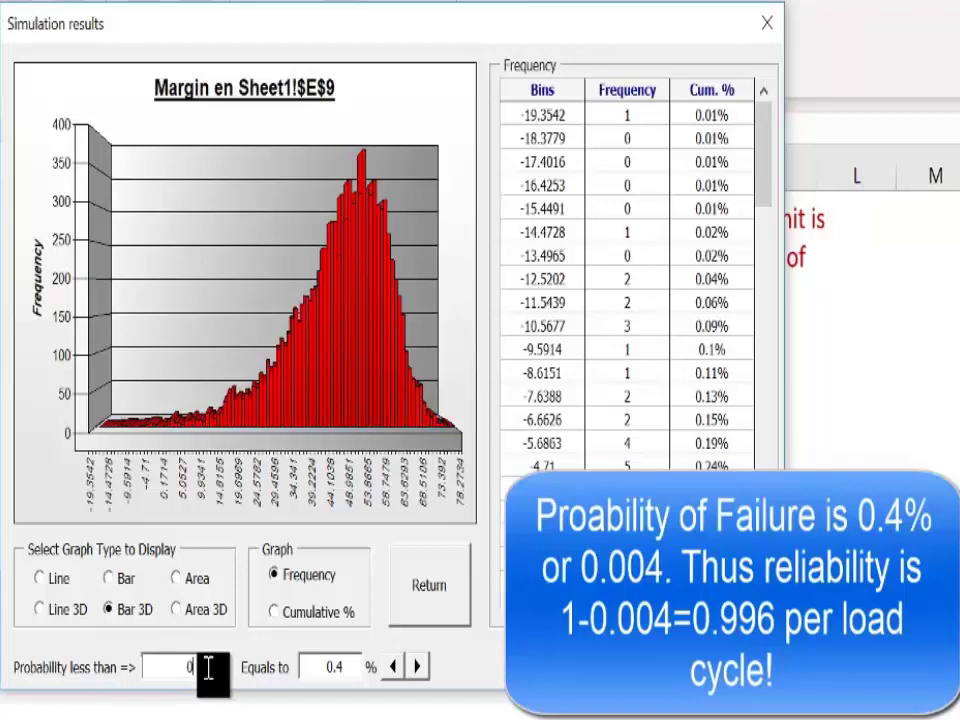
{"action": "left_click", "coordinate": [438, 586]}
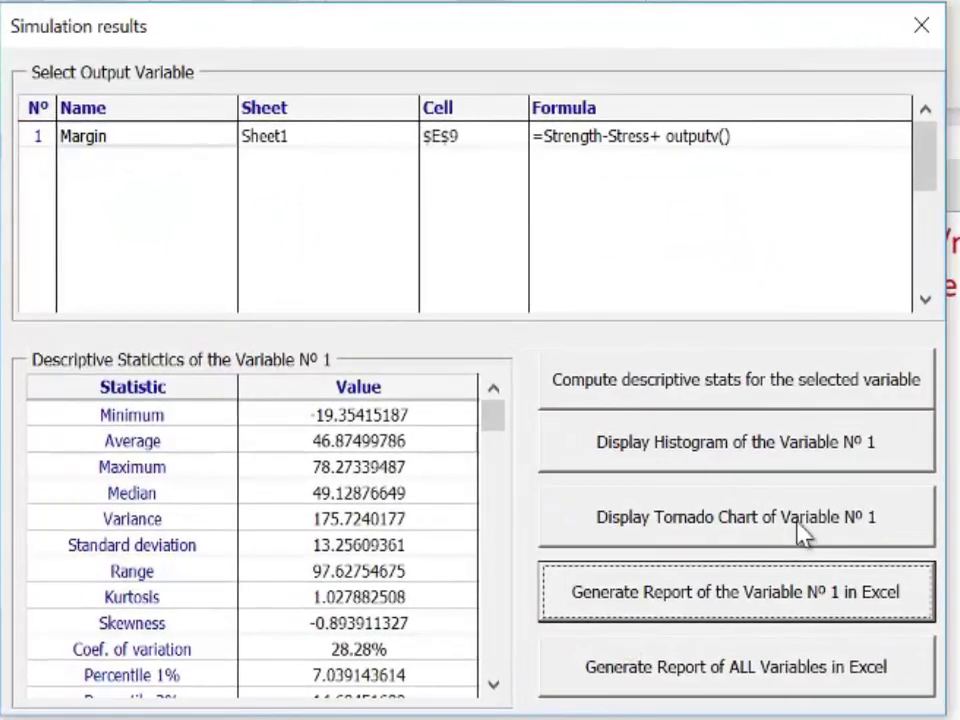
Chart Margin sensitivity as a flat correlation tornado: Stress -0.9246, Strength 0.3854
{"action": "left_click", "coordinate": [752, 511]}
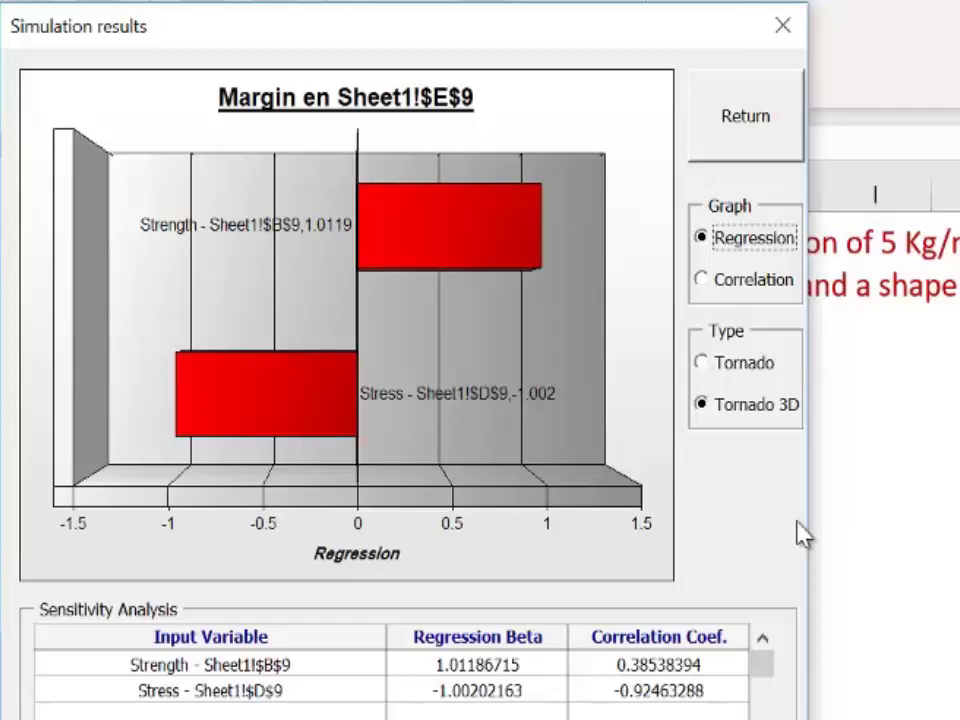
{"action": "left_click", "coordinate": [702, 282]}
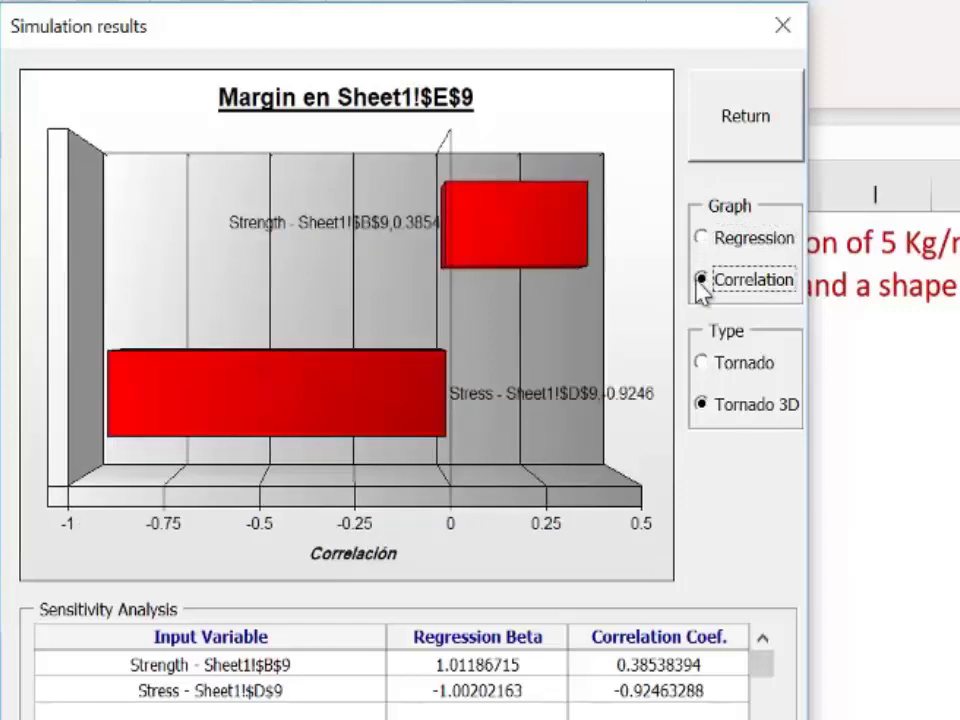
{"action": "left_click", "coordinate": [703, 366]}
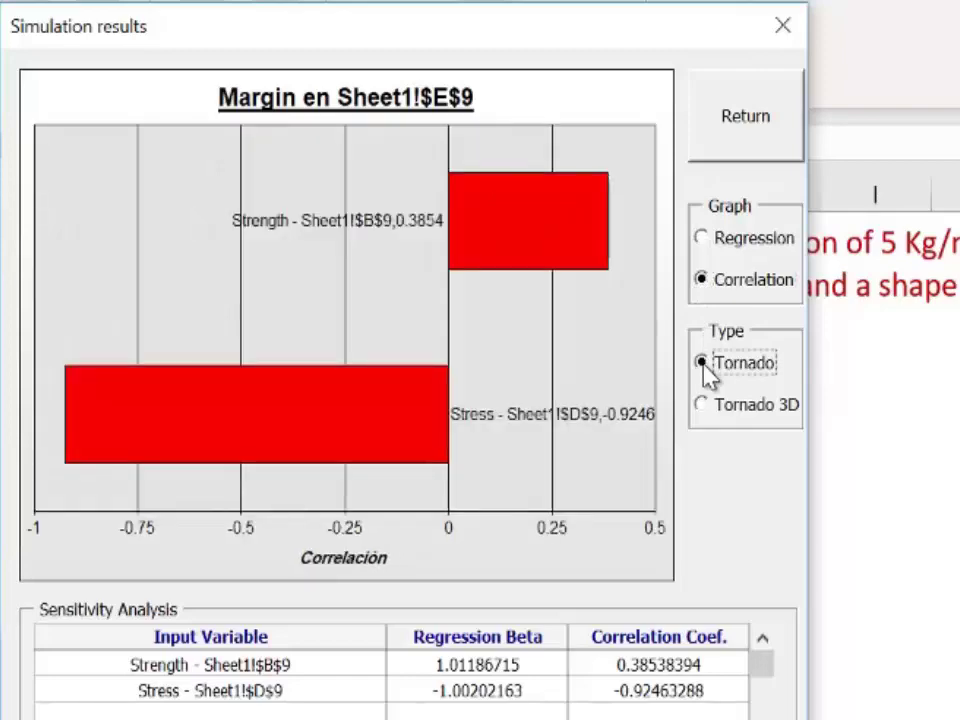